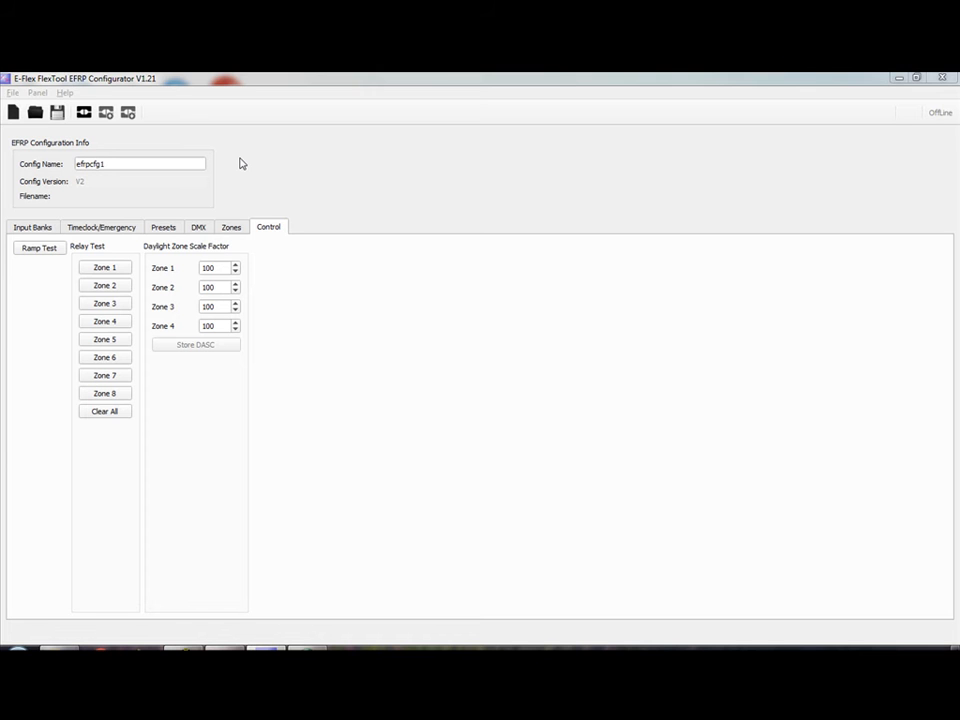
{"action": "left_click", "coordinate": [241, 162]}
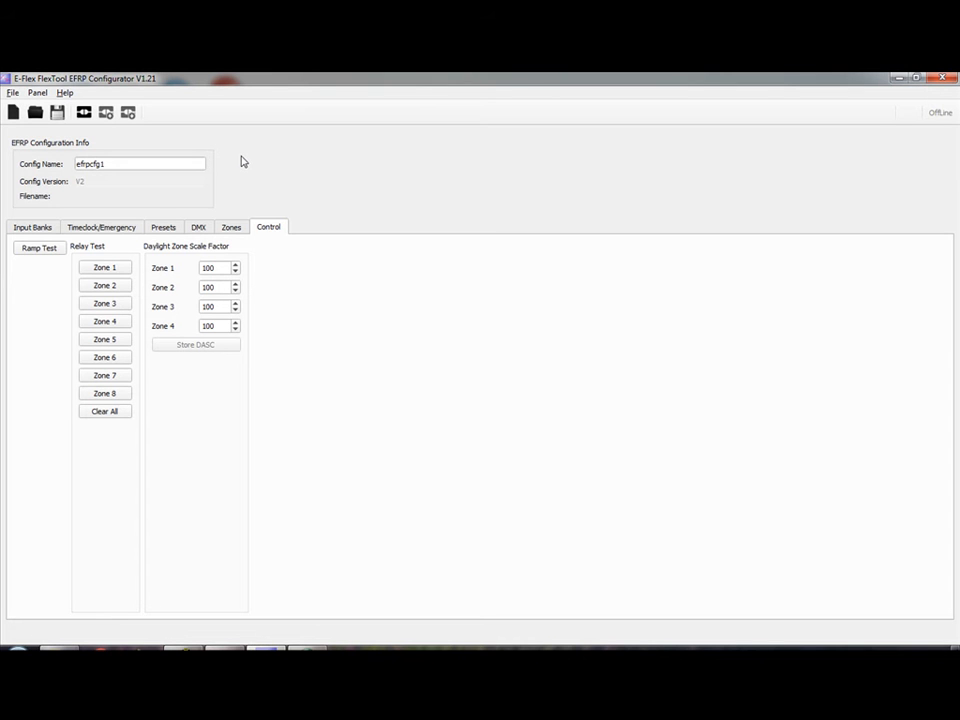
{"action": "left_click", "coordinate": [12, 92]}
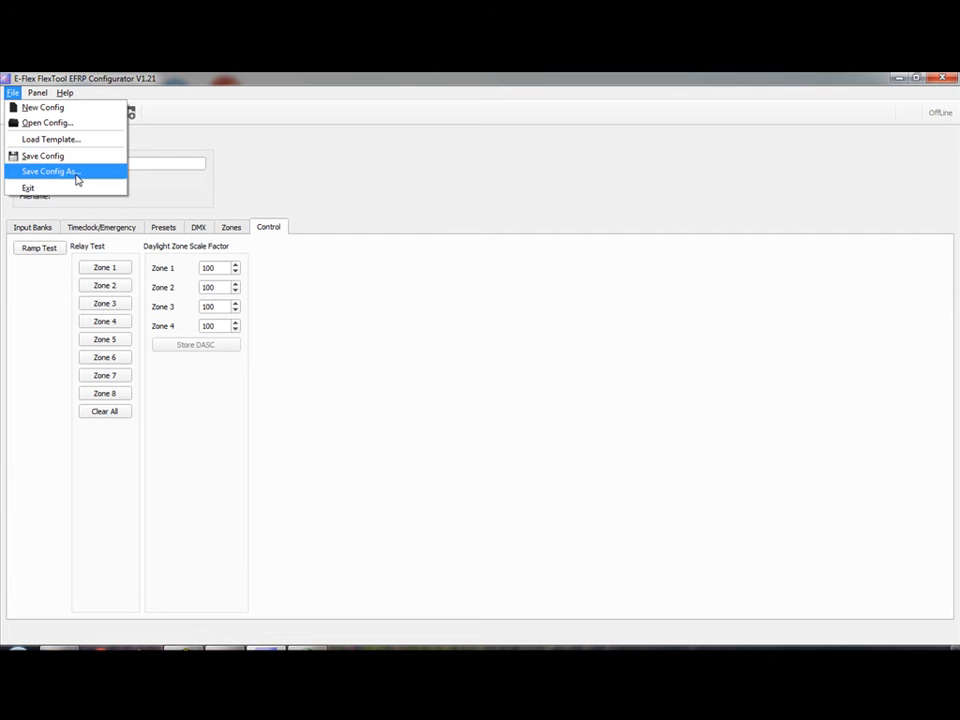
{"action": "mouse_move", "coordinate": [44, 94]}
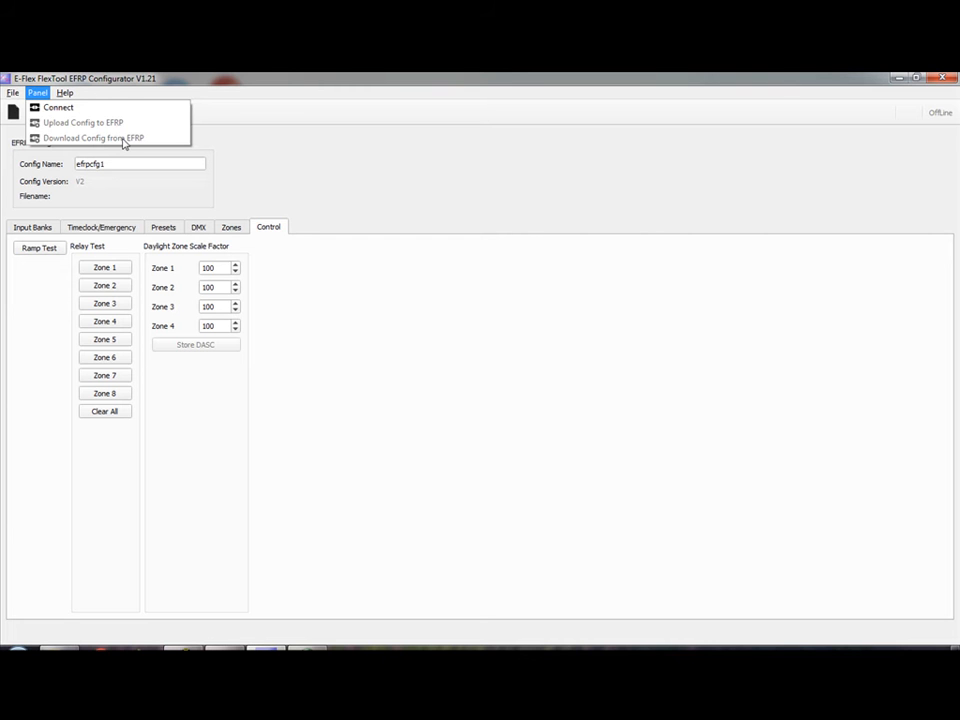
{"action": "left_click", "coordinate": [228, 152]}
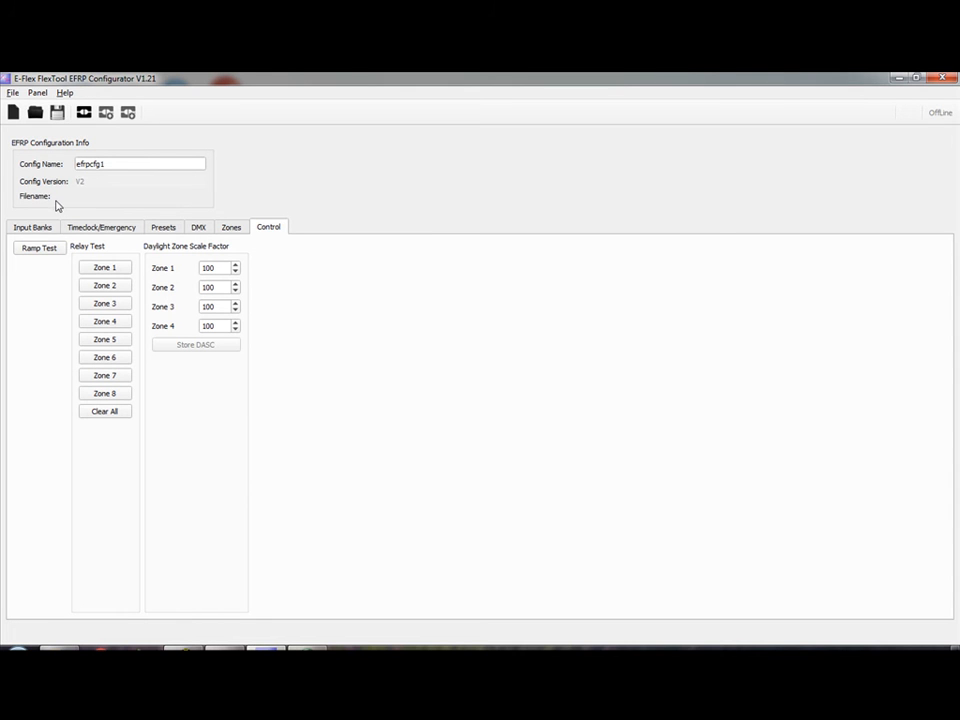
Step: Group the input banks by Input Type and examine the settings of the Occx, Dayx, CCix and CapTx types
{"action": "left_click", "coordinate": [35, 228]}
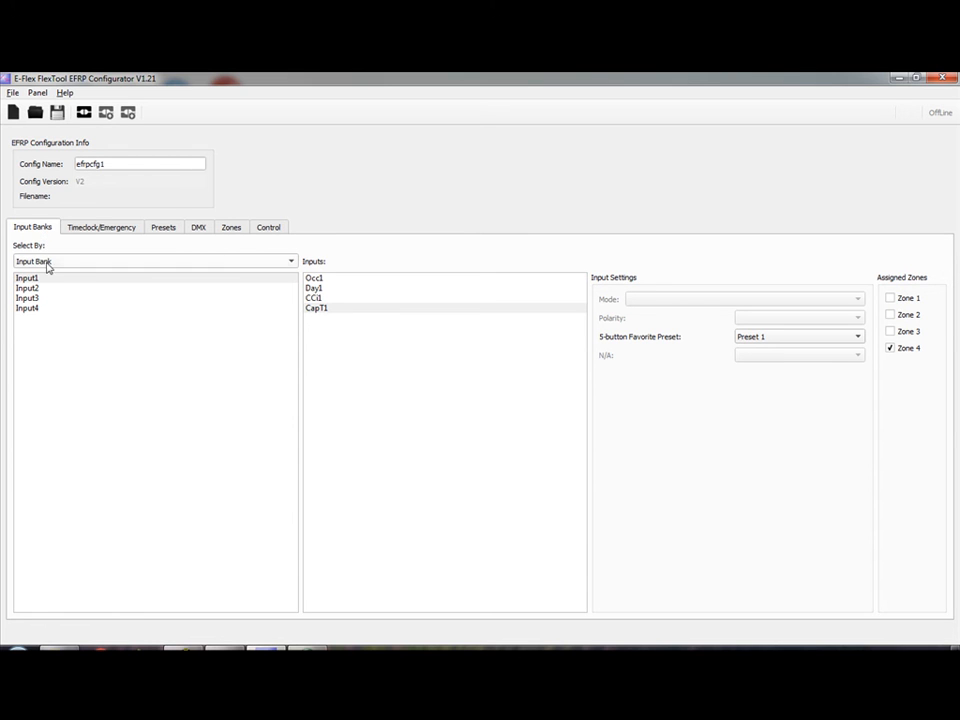
{"action": "left_click", "coordinate": [47, 263]}
{"action": "left_click", "coordinate": [45, 248]}
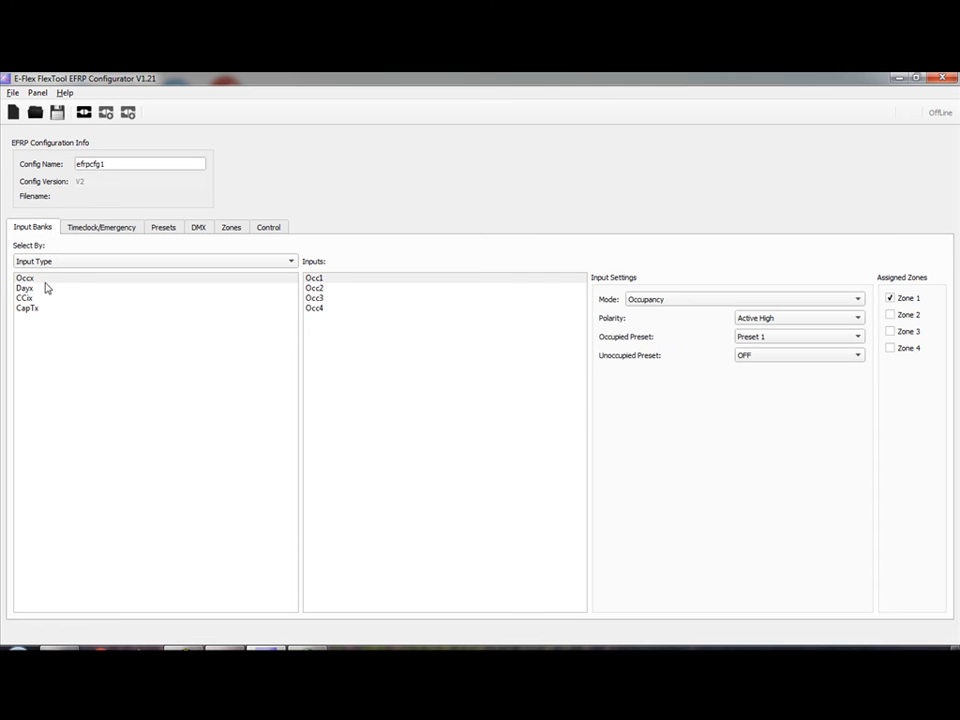
{"action": "left_click", "coordinate": [45, 279]}
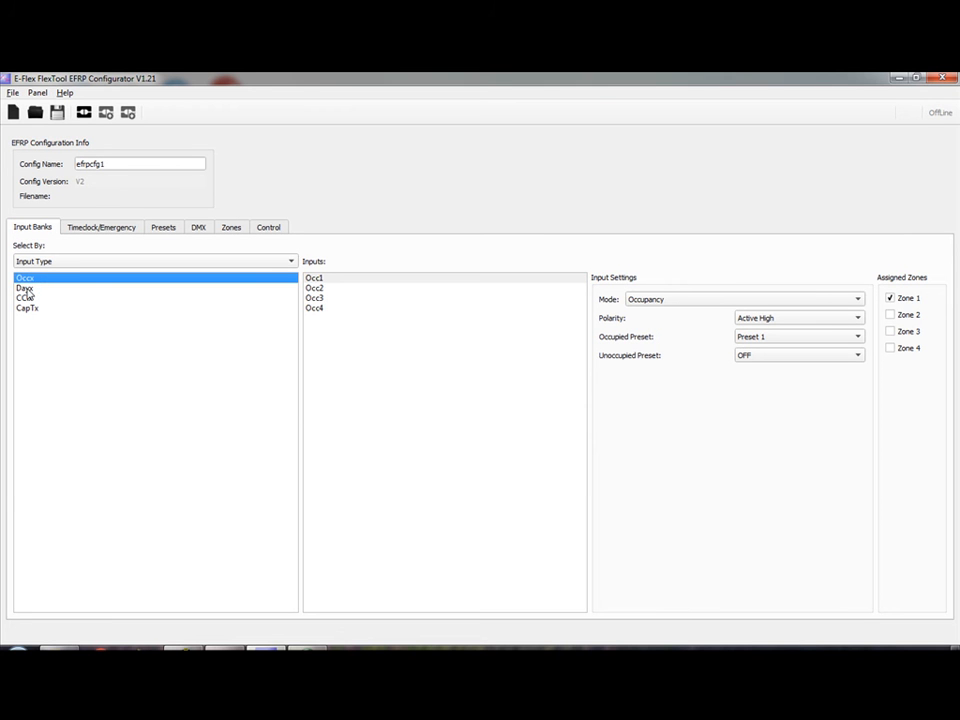
{"action": "left_click", "coordinate": [27, 289]}
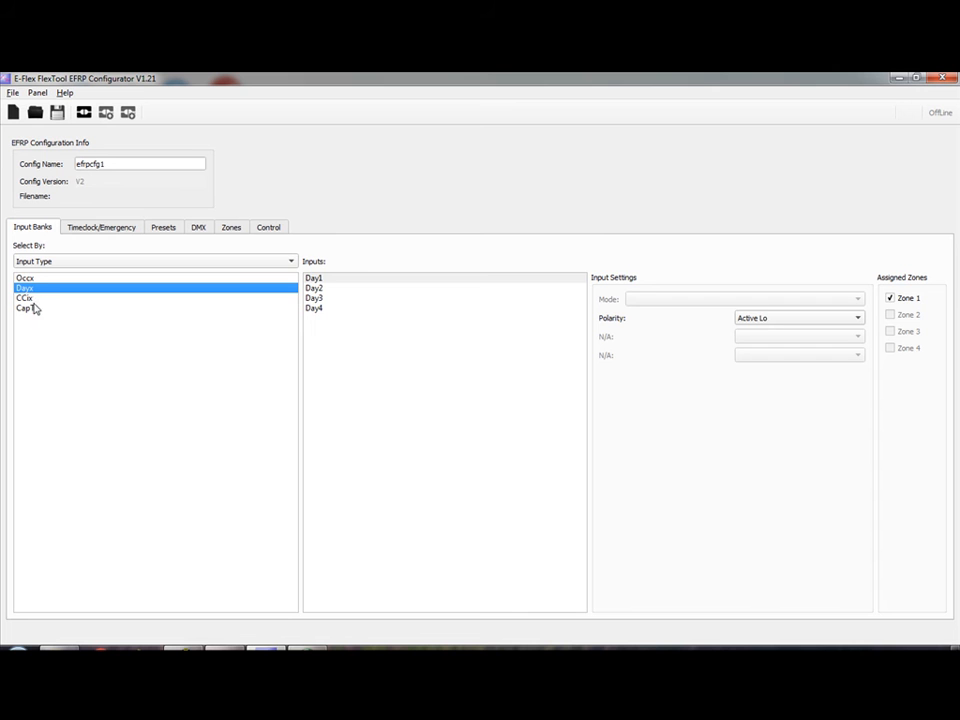
{"action": "left_click", "coordinate": [33, 301]}
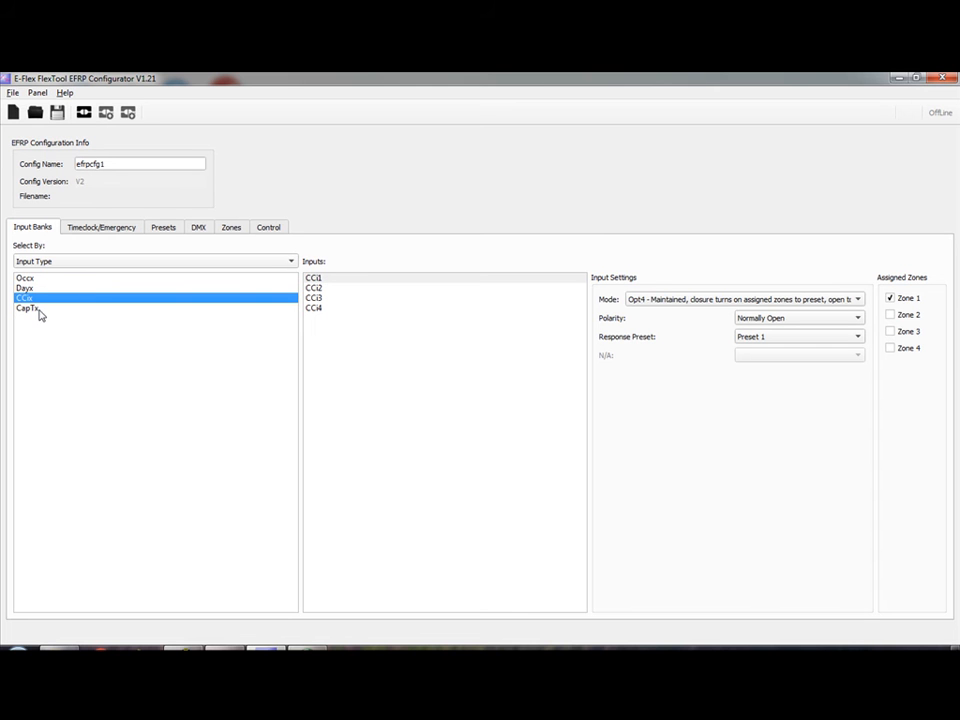
{"action": "left_click", "coordinate": [39, 312]}
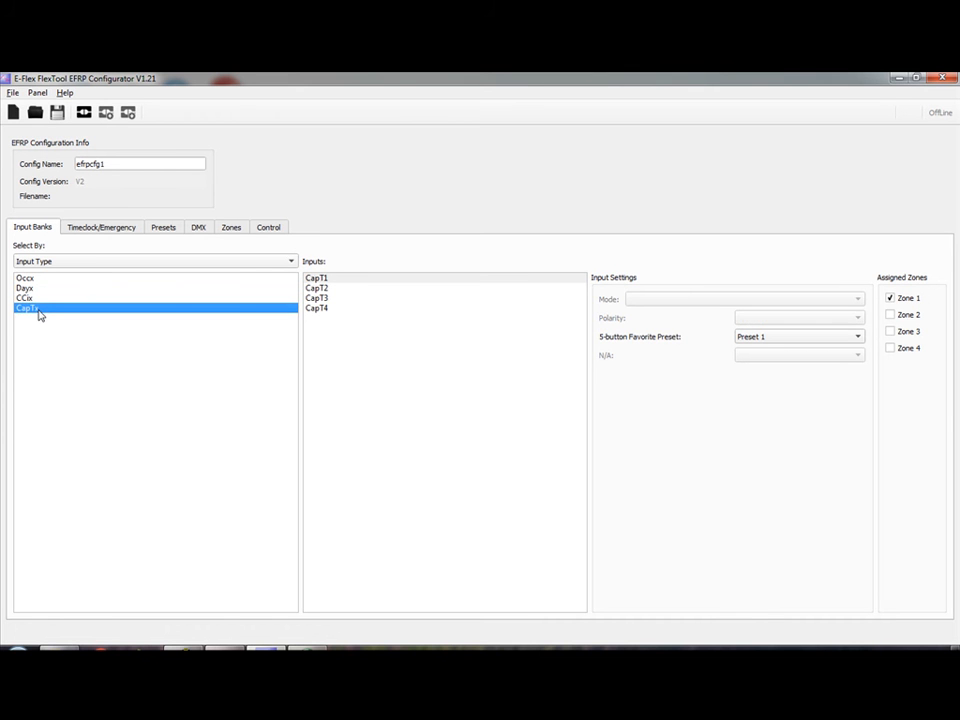
{"action": "left_click", "coordinate": [33, 280]}
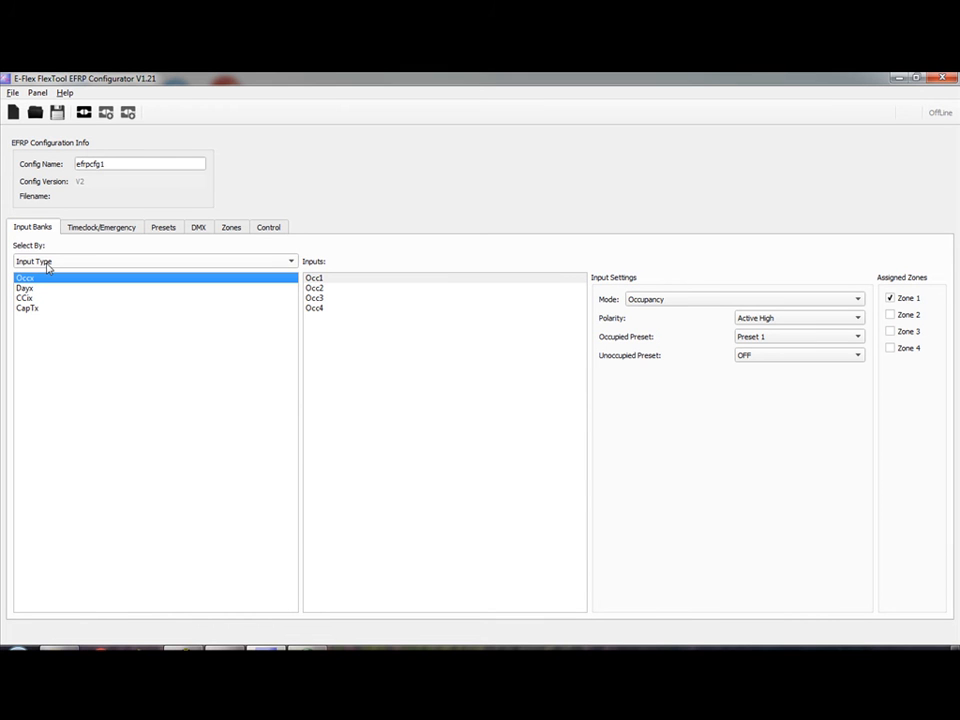
Step: Group the inputs by Input Bank and show the settings of Occ1 in bank Input1
{"action": "left_click", "coordinate": [47, 267]}
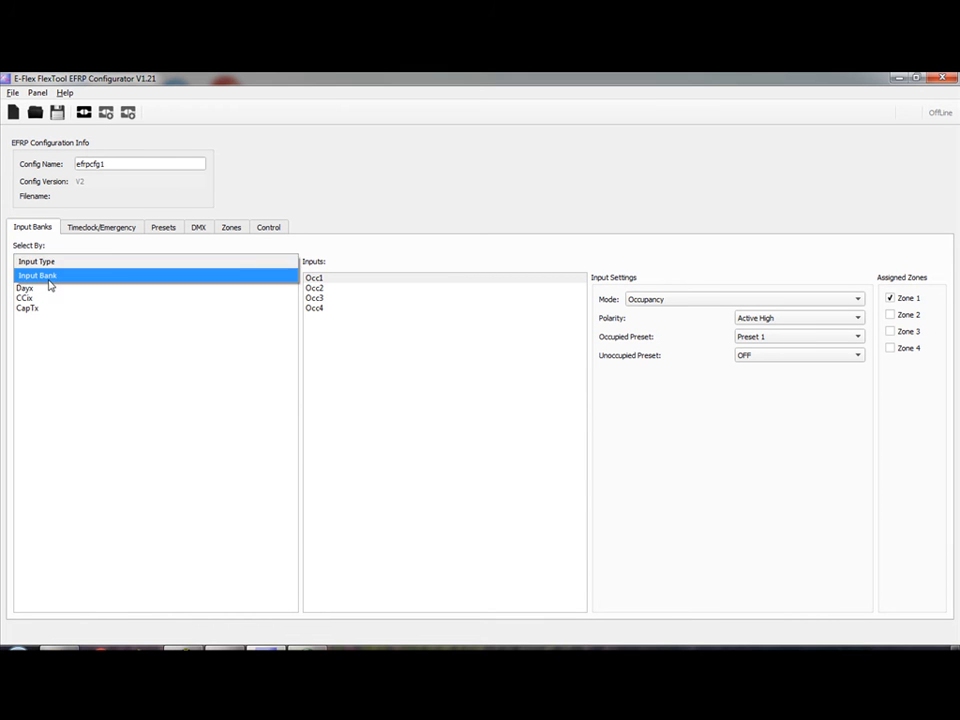
{"action": "left_click", "coordinate": [49, 281]}
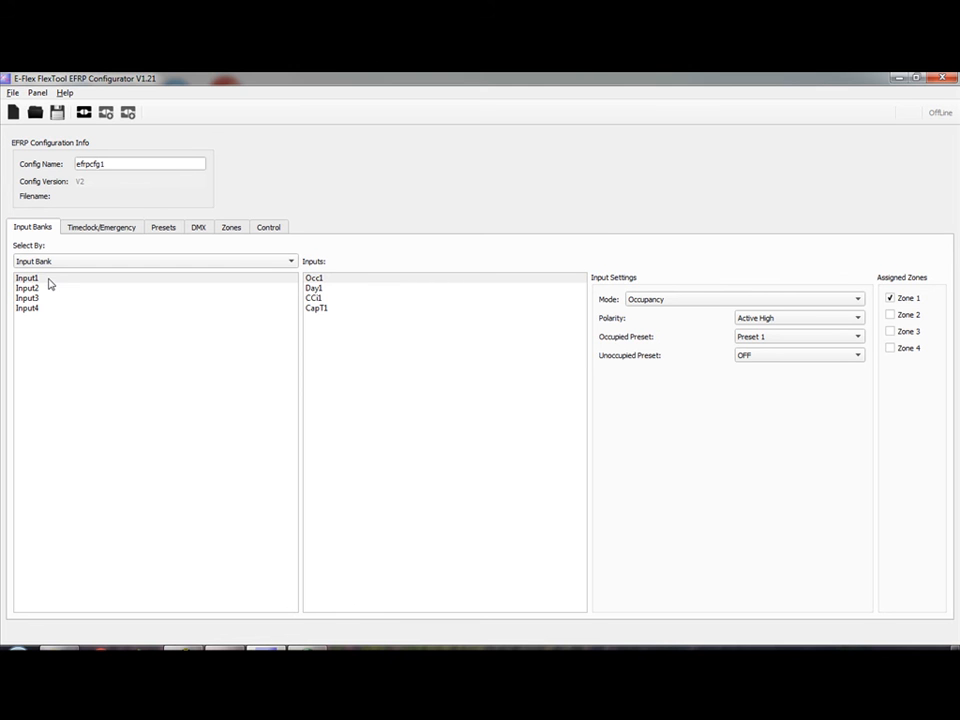
{"action": "left_click", "coordinate": [49, 283]}
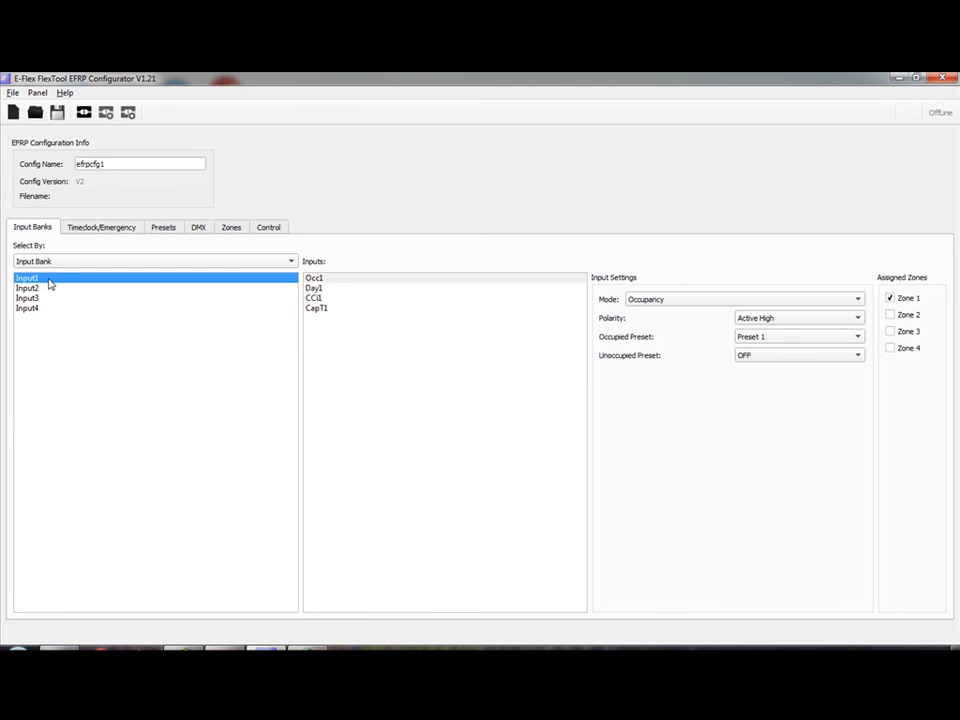
{"action": "left_click", "coordinate": [327, 280]}
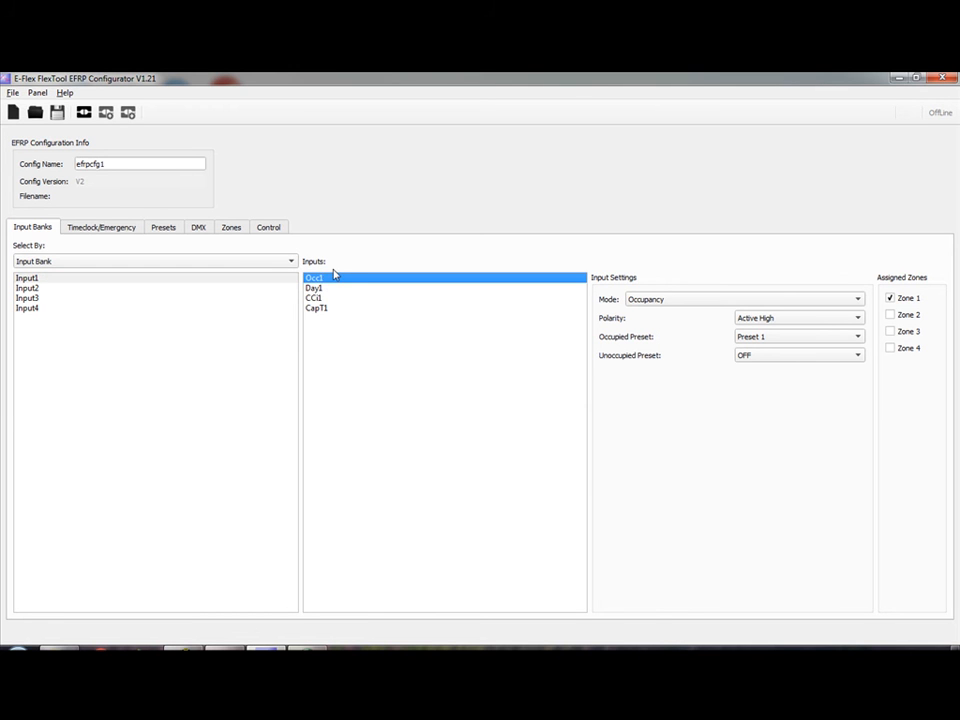
Step: Examine the mode, polarity, occupied preset and unoccupied preset choices for the Occ1 input
{"action": "left_click", "coordinate": [661, 300]}
{"action": "left_click", "coordinate": [661, 302]}
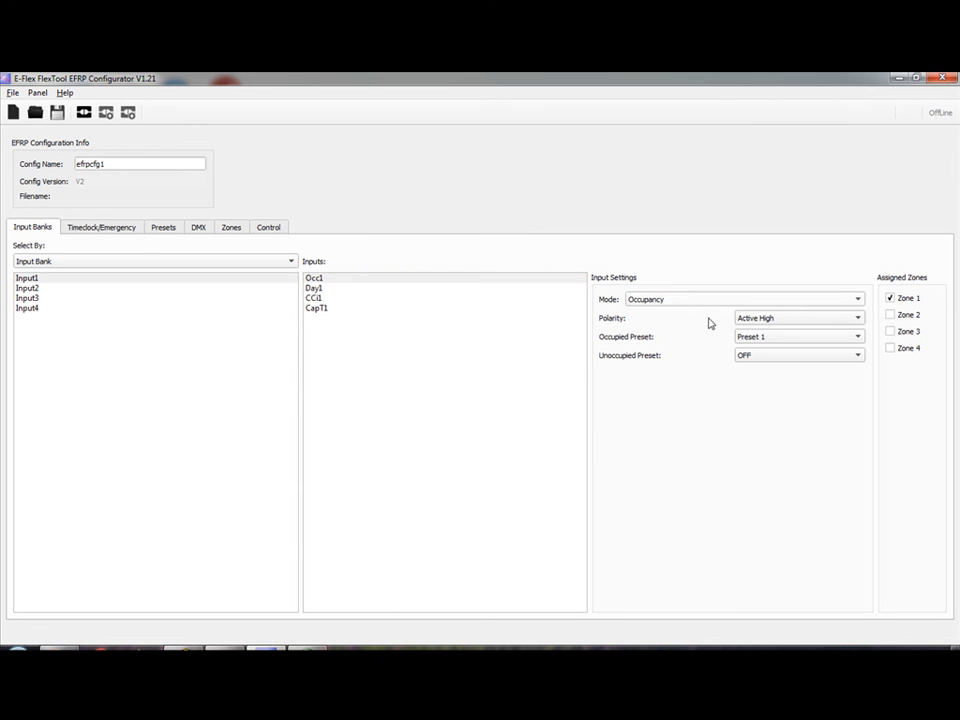
{"action": "left_click", "coordinate": [773, 320]}
{"action": "left_click", "coordinate": [773, 320]}
{"action": "left_click", "coordinate": [767, 339]}
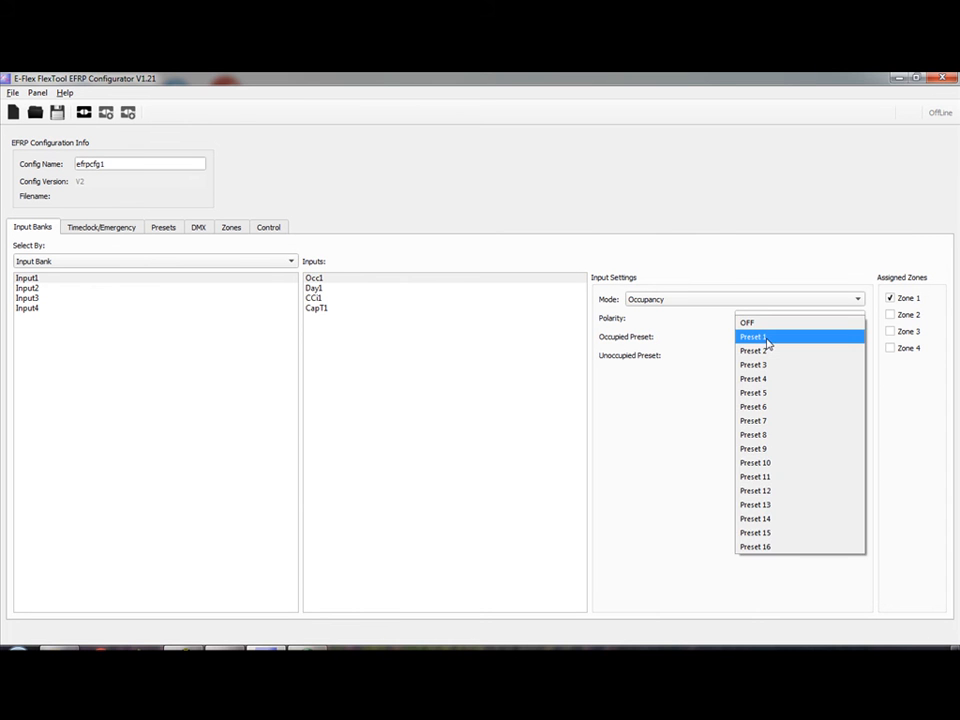
{"action": "left_click", "coordinate": [767, 340]}
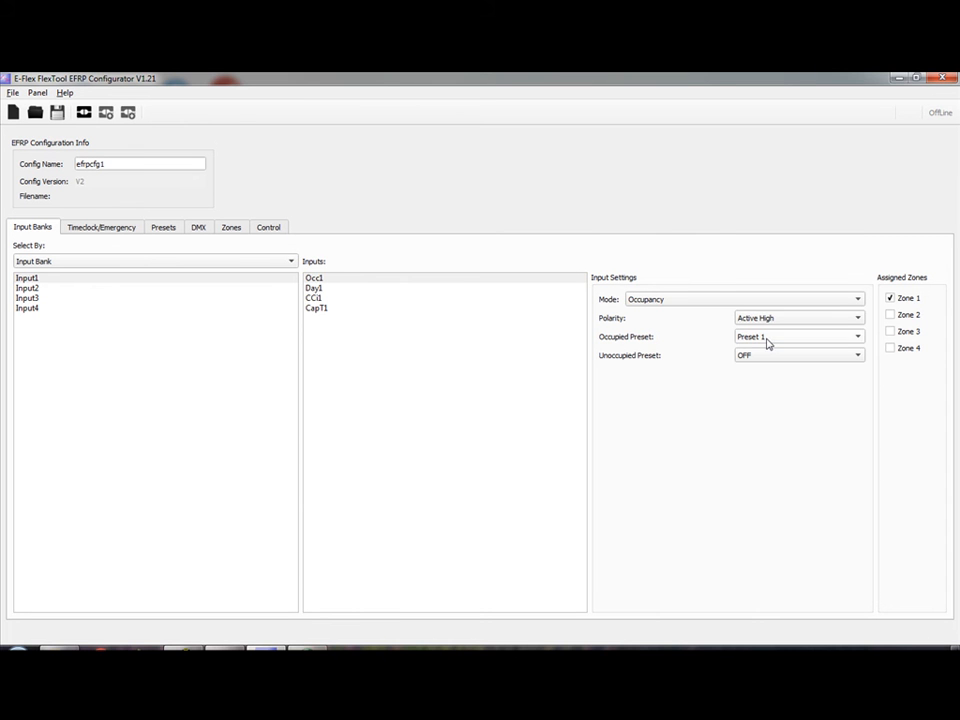
{"action": "left_click", "coordinate": [840, 358]}
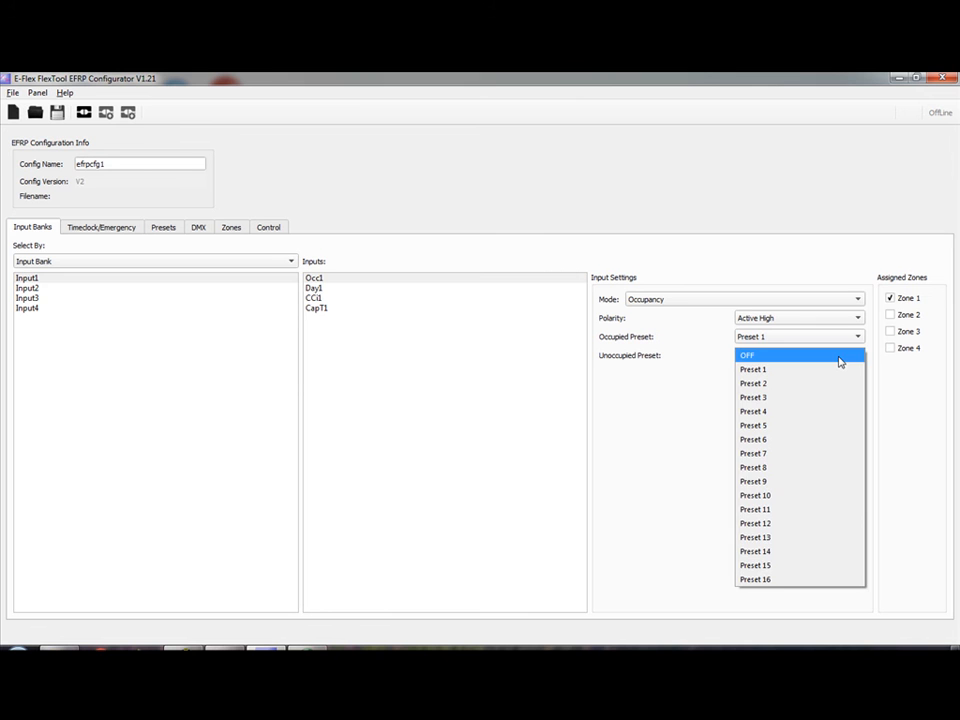
{"action": "left_click", "coordinate": [840, 358]}
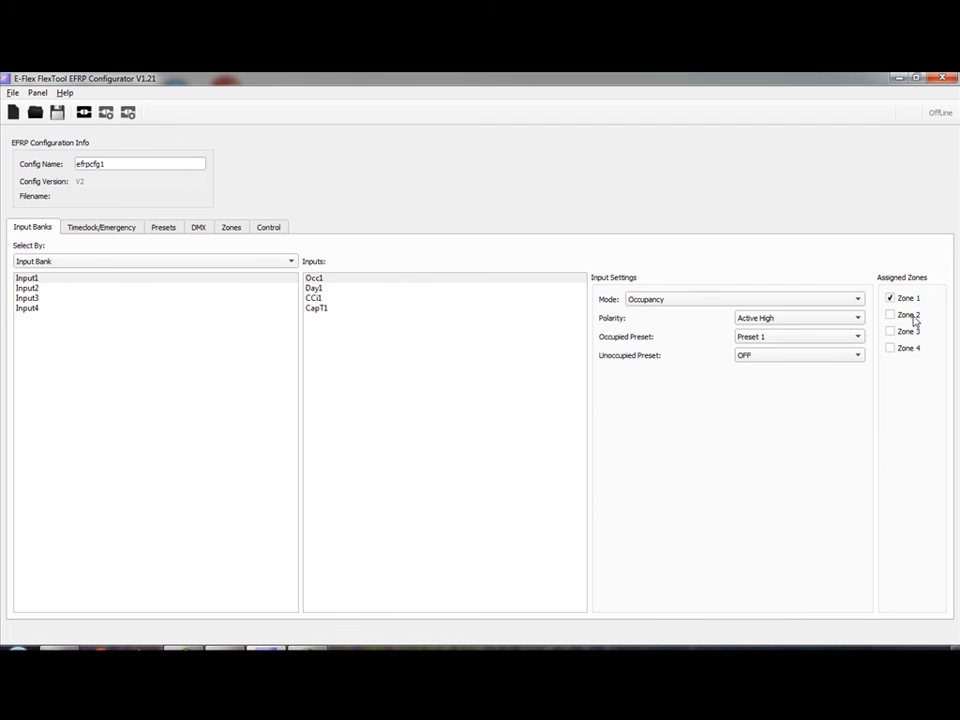
Step: Examine the polarity choices for the Day1 daylight input of bank Input1
{"action": "left_click", "coordinate": [318, 289]}
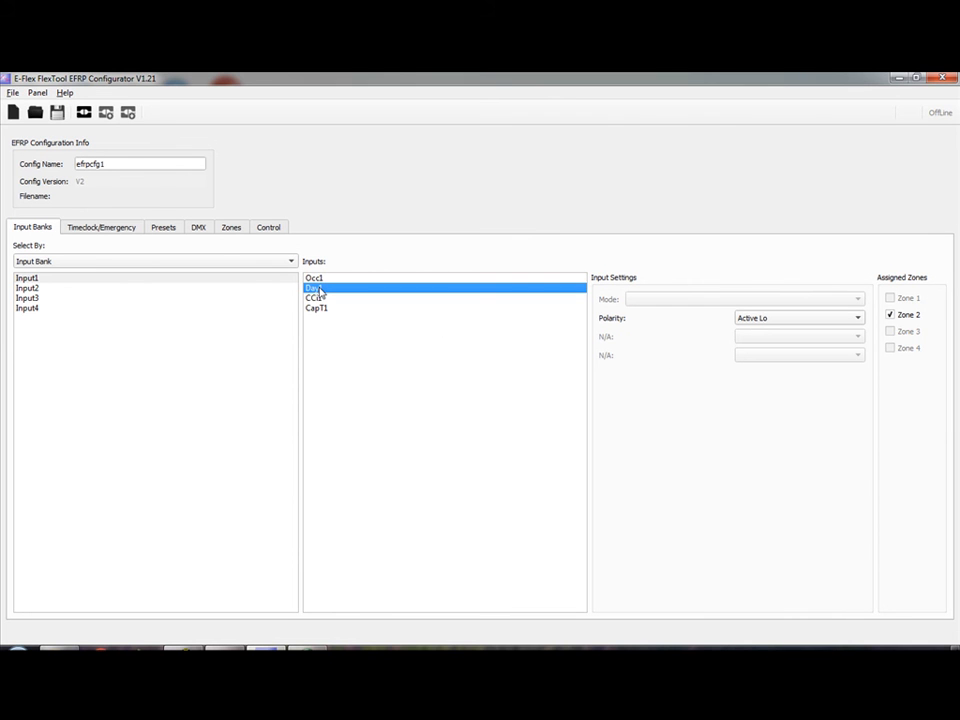
{"action": "left_click", "coordinate": [763, 320]}
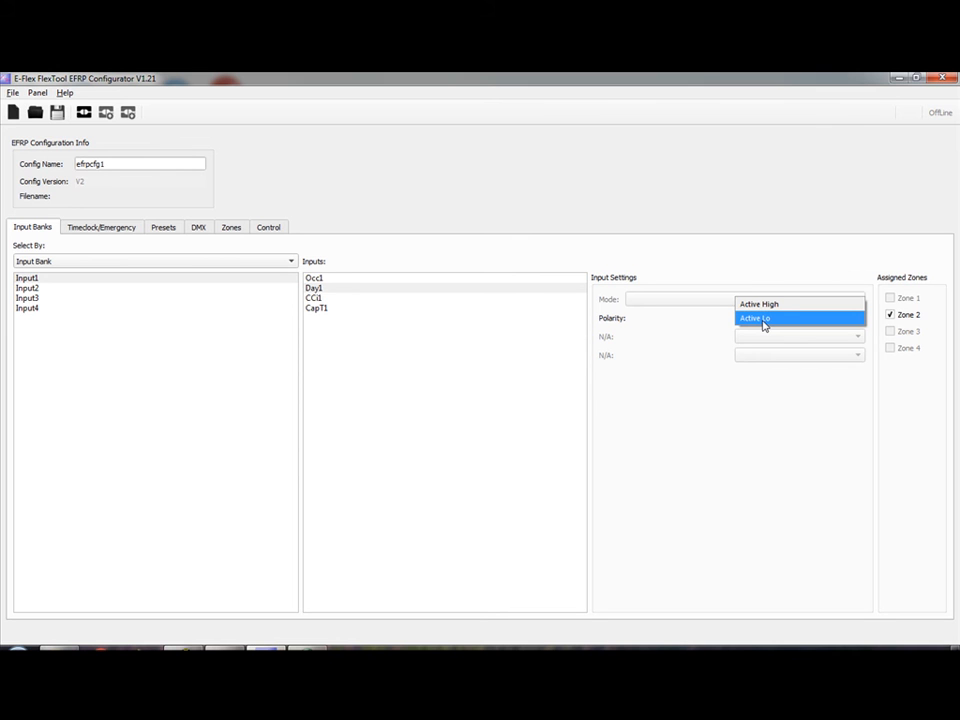
{"action": "left_click", "coordinate": [763, 319]}
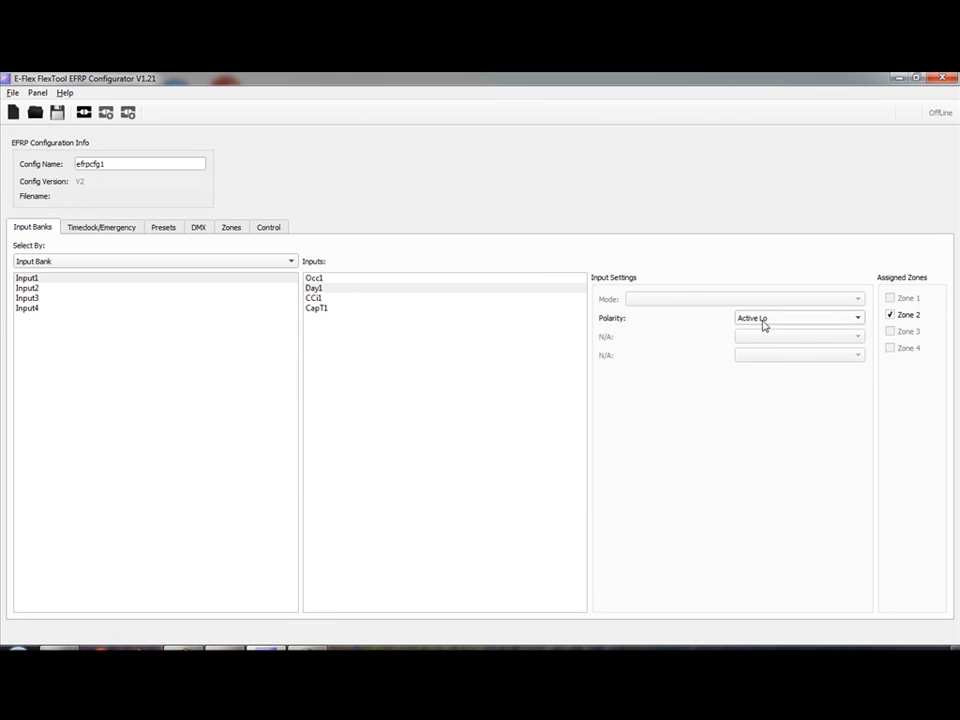
{"action": "left_click", "coordinate": [326, 332]}
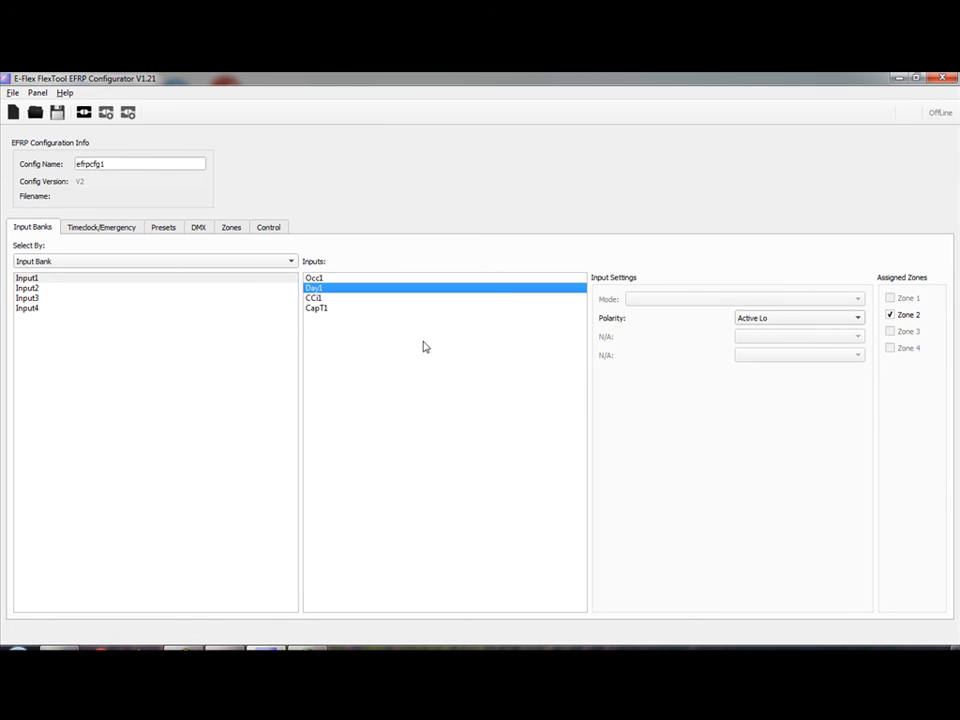
Step: Examine the mode and polarity choices for the CCi1 contact closure input of bank Input1
{"action": "left_click", "coordinate": [320, 301]}
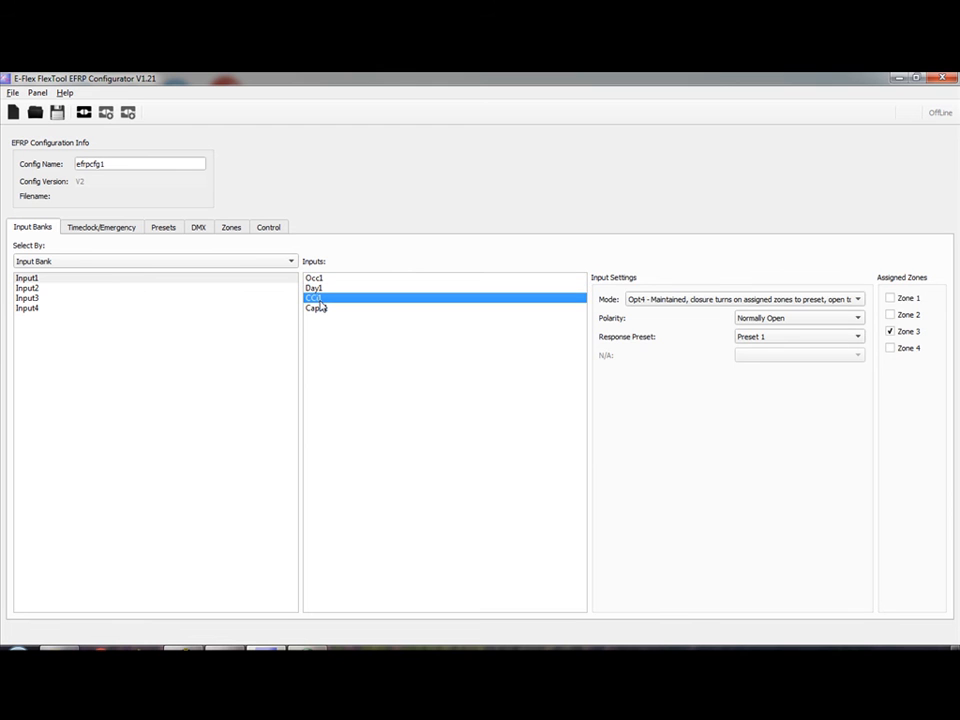
{"action": "left_click", "coordinate": [690, 308]}
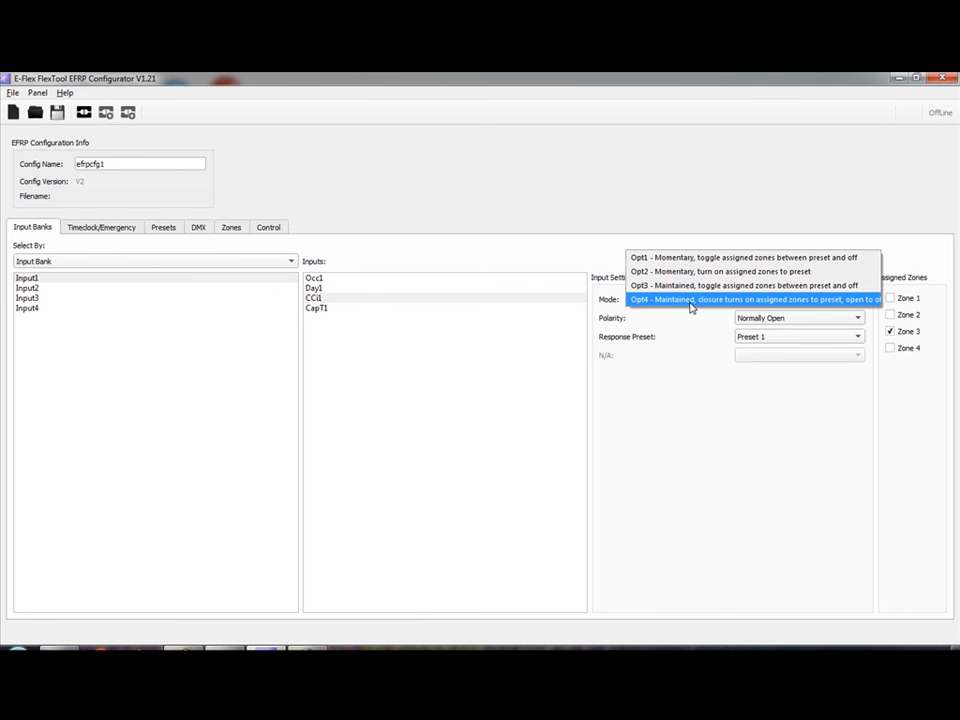
{"action": "left_click", "coordinate": [690, 300]}
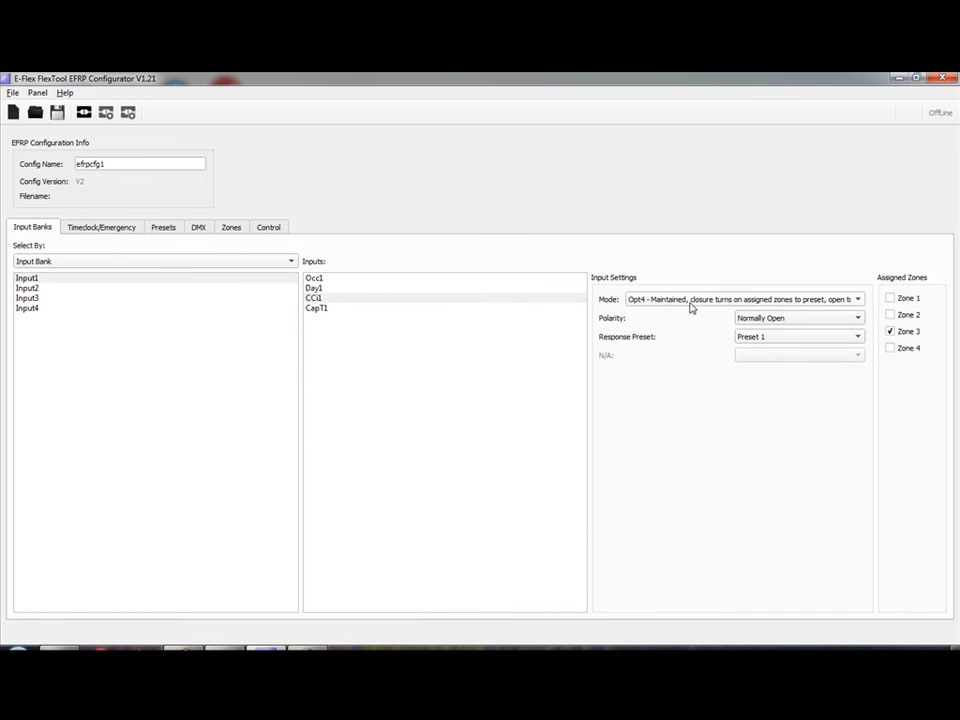
{"action": "left_click", "coordinate": [775, 320]}
{"action": "left_click", "coordinate": [773, 318]}
Step: Examine the 5-button favorite preset choices for the CapT1 input of bank Input1
{"action": "left_click", "coordinate": [321, 311]}
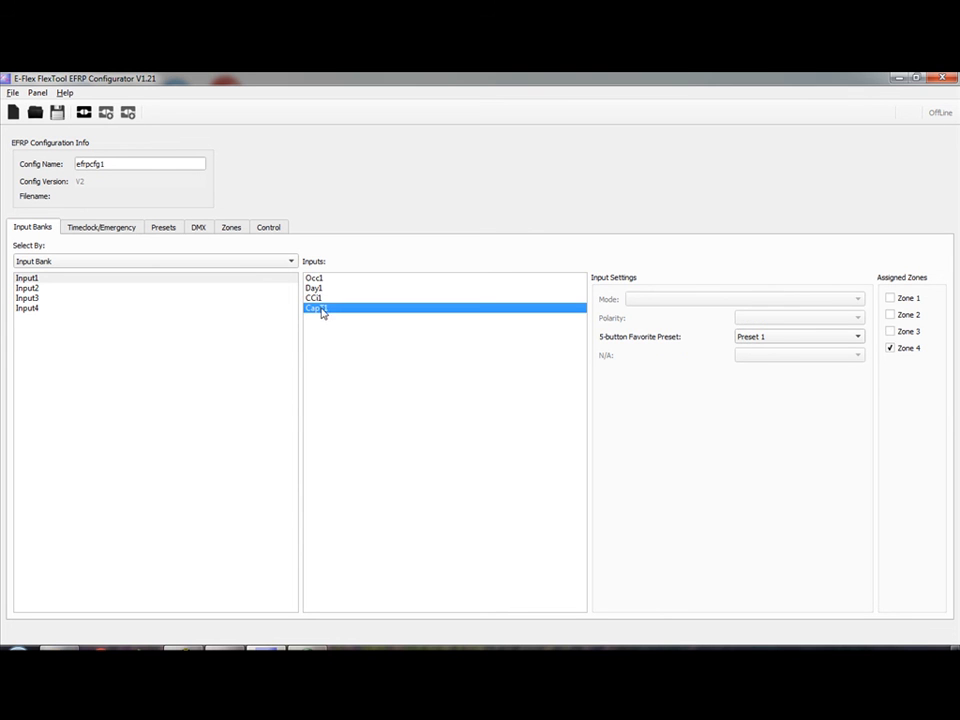
{"action": "left_click", "coordinate": [779, 340]}
{"action": "left_click", "coordinate": [779, 338]}
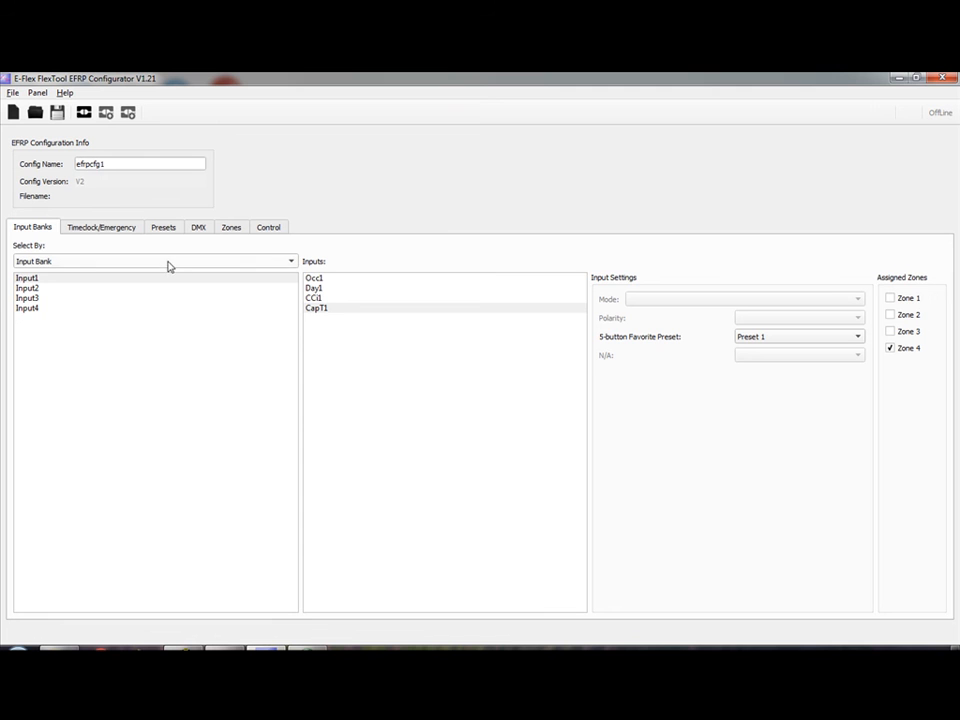
Step: Show the Timeclock/Demand Response input settings and examine their mode and polarity choices
{"action": "left_click", "coordinate": [107, 229]}
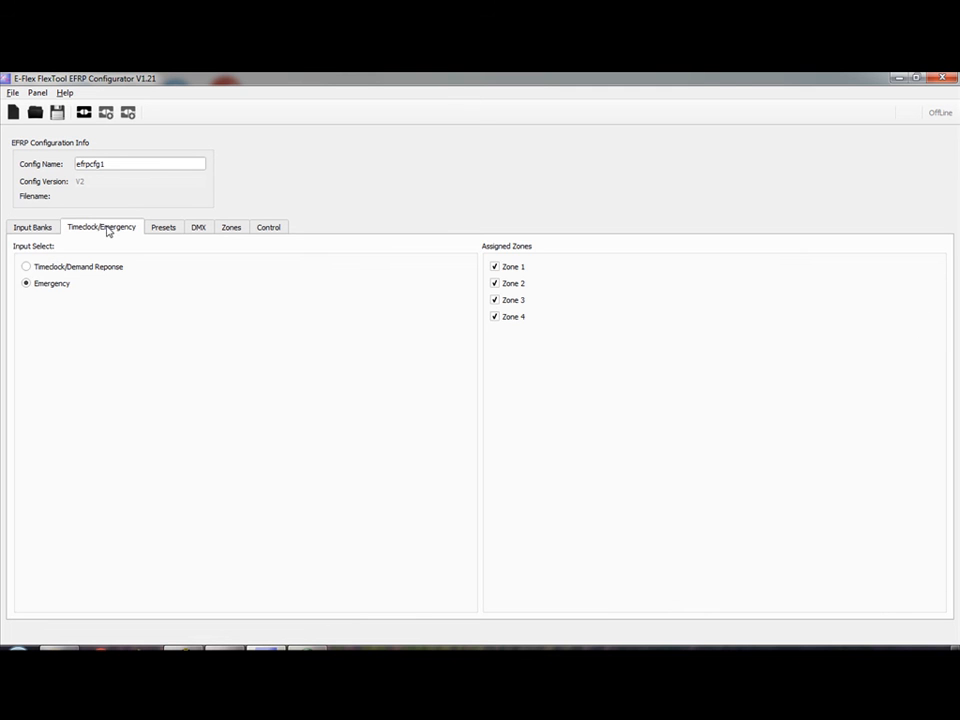
{"action": "left_click", "coordinate": [55, 270]}
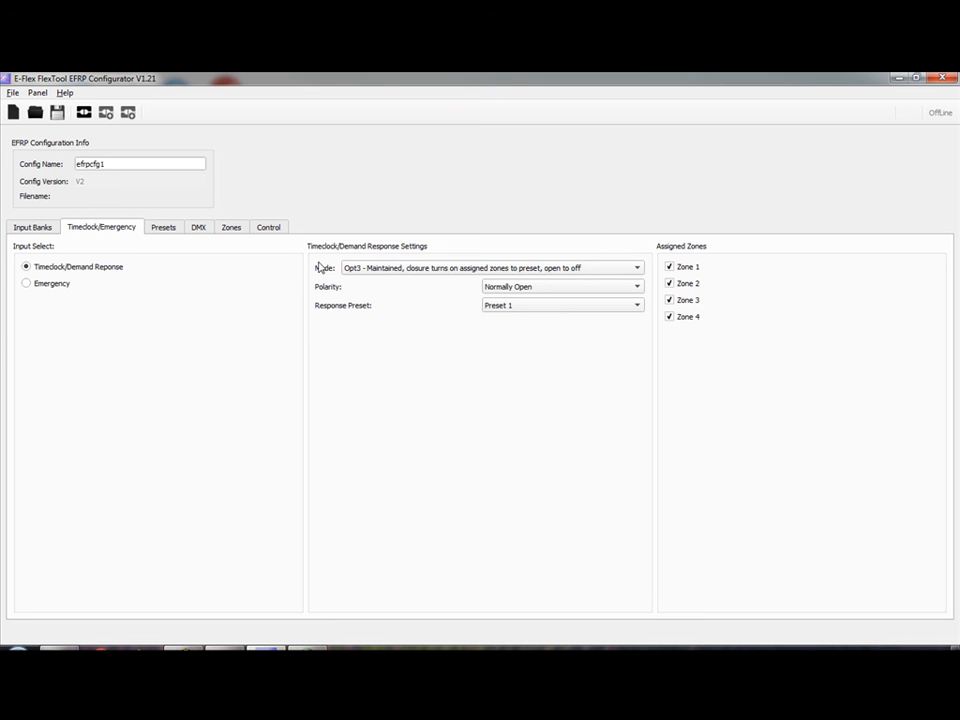
{"action": "left_click", "coordinate": [451, 278]}
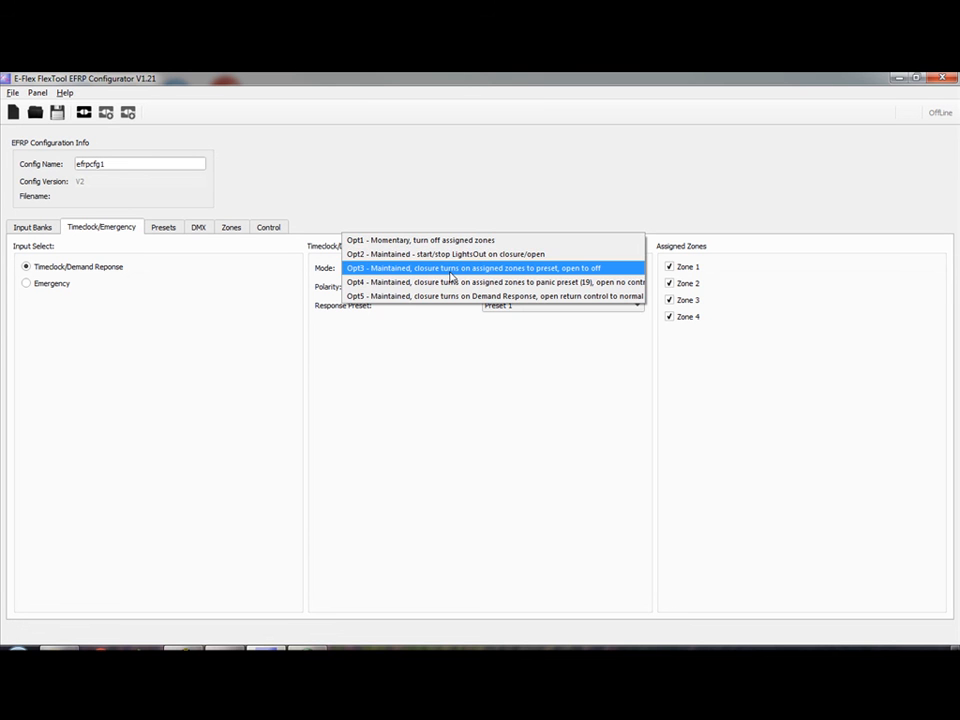
{"action": "left_click", "coordinate": [451, 268]}
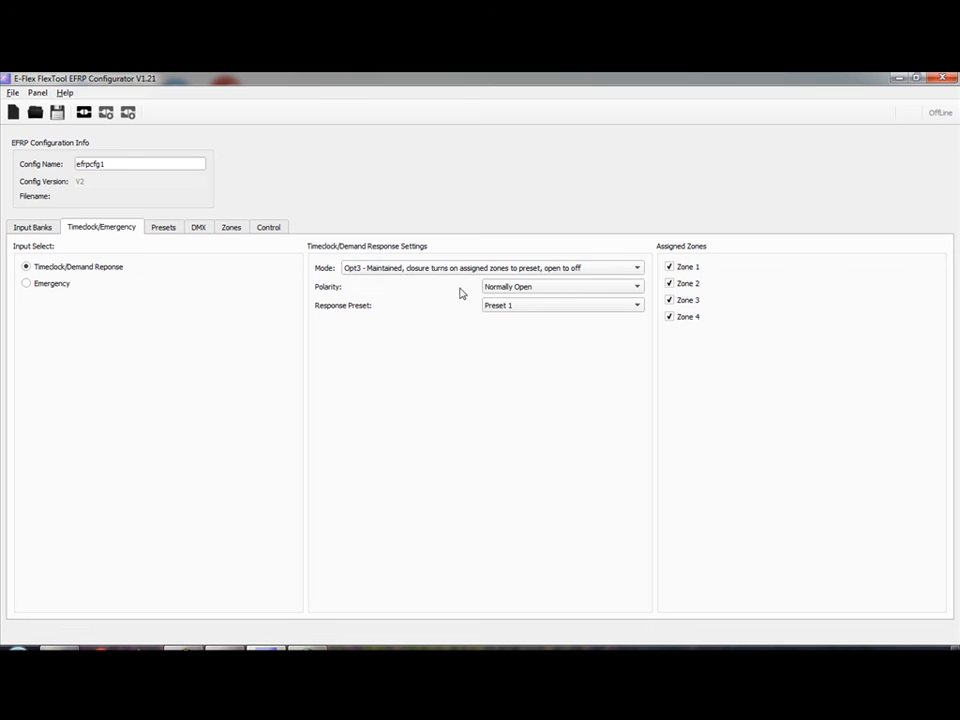
{"action": "left_click", "coordinate": [538, 291]}
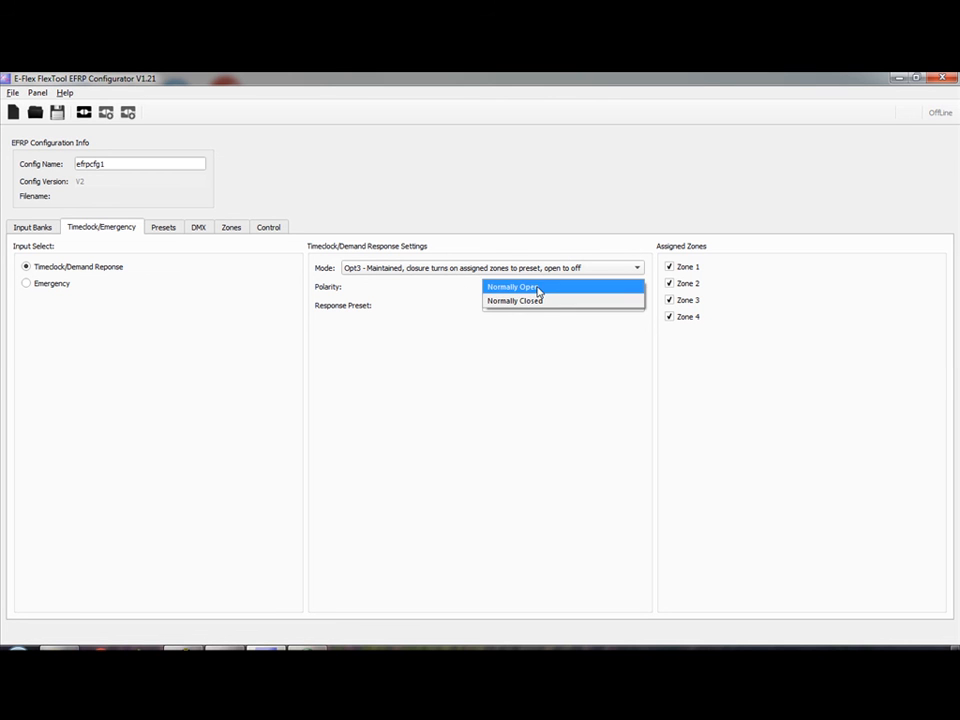
{"action": "left_click", "coordinate": [538, 288]}
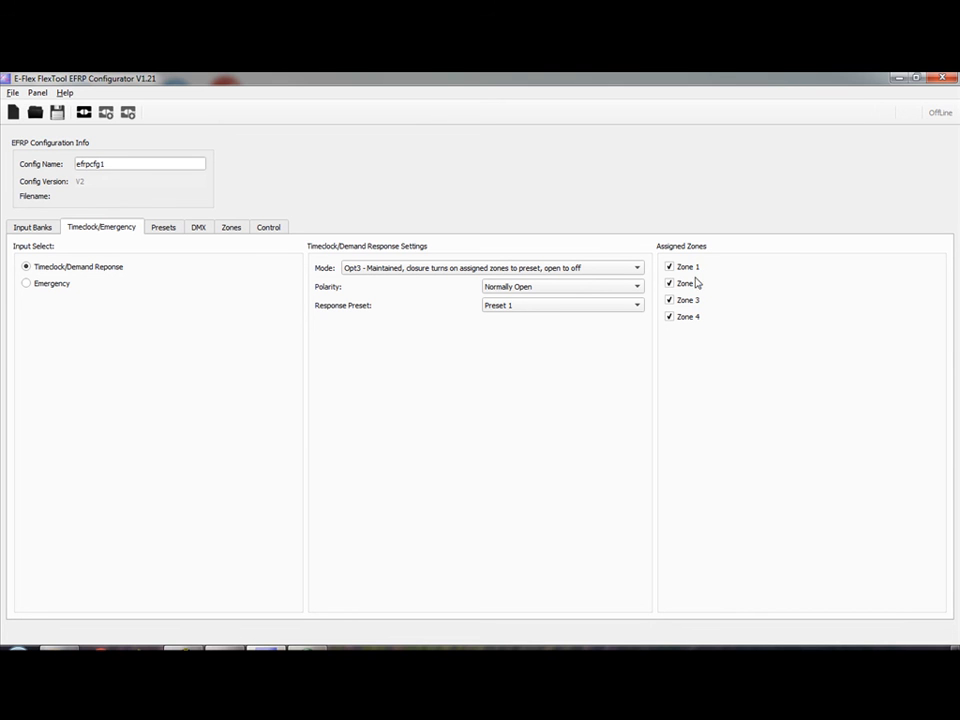
Step: Show the Emergency input settings and examine its assigned zones
{"action": "left_click", "coordinate": [44, 289]}
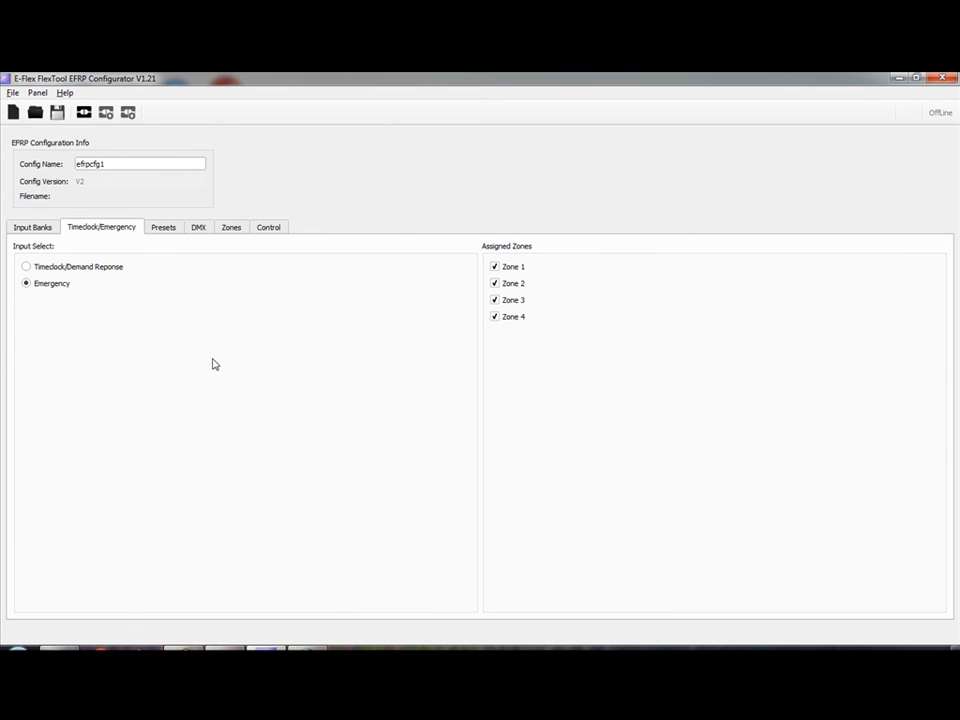
Step: Show the preset table and examine the name library option and fade time field of Preset 1
{"action": "left_click", "coordinate": [172, 229]}
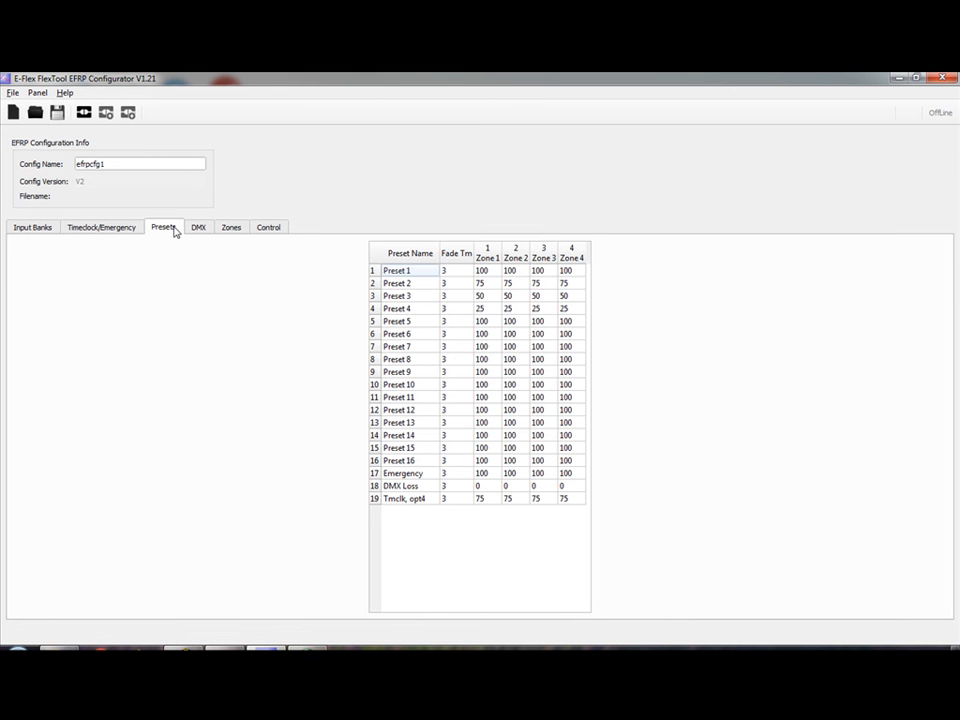
{"action": "left_click", "coordinate": [421, 273]}
{"action": "right_click", "coordinate": [421, 274]}
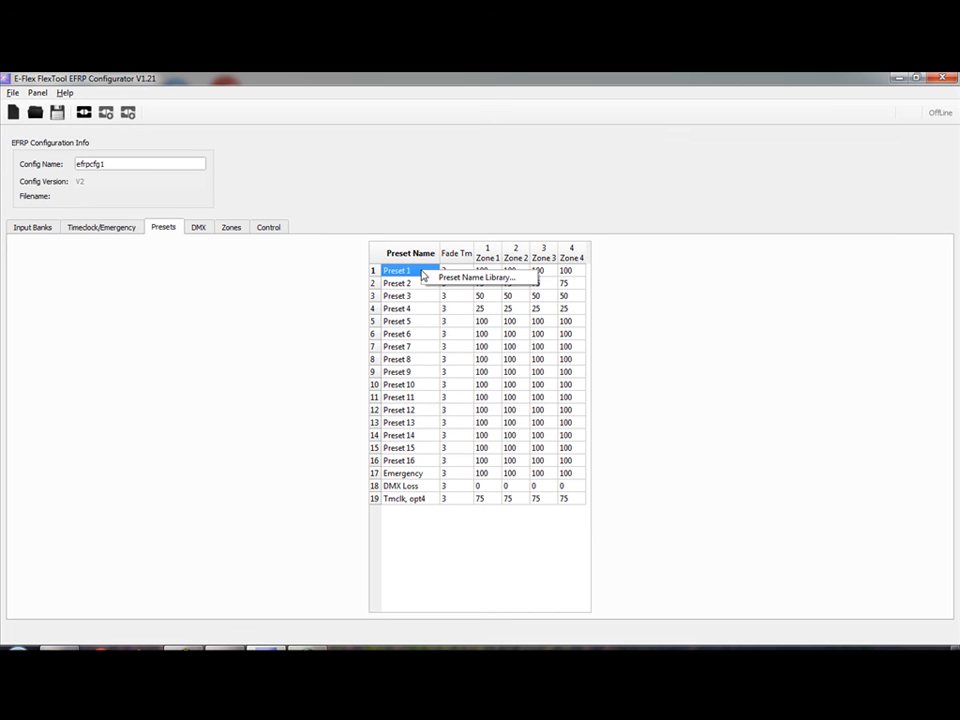
{"action": "left_click", "coordinate": [421, 272]}
{"action": "left_click", "coordinate": [462, 275]}
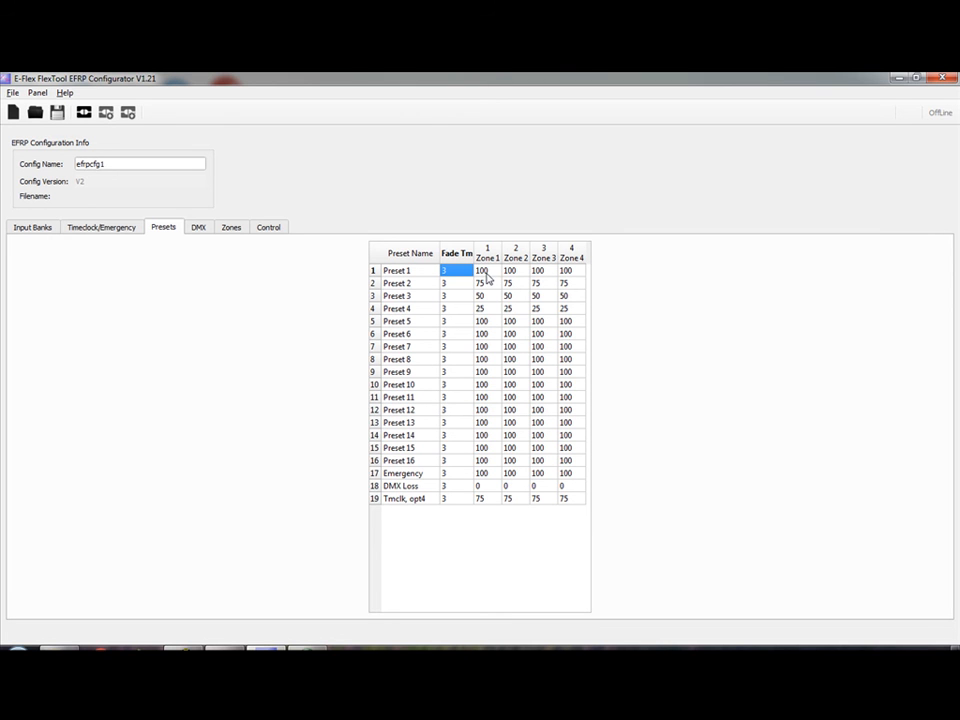
Step: Show the DMX settings and examine the loss behavior choices
{"action": "left_click", "coordinate": [197, 228]}
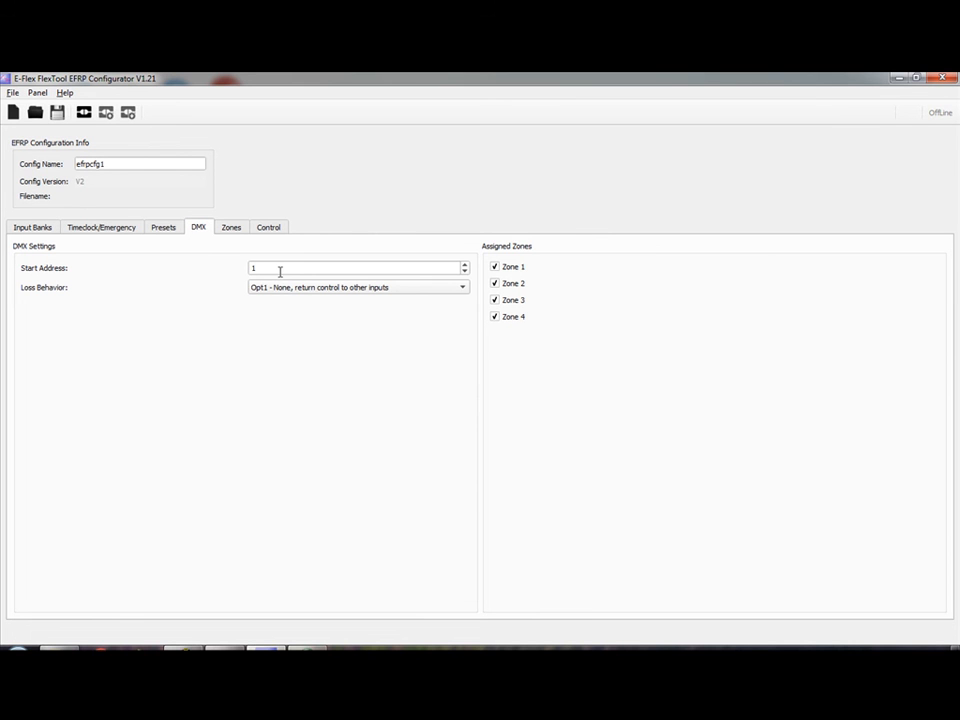
{"action": "left_click", "coordinate": [390, 288]}
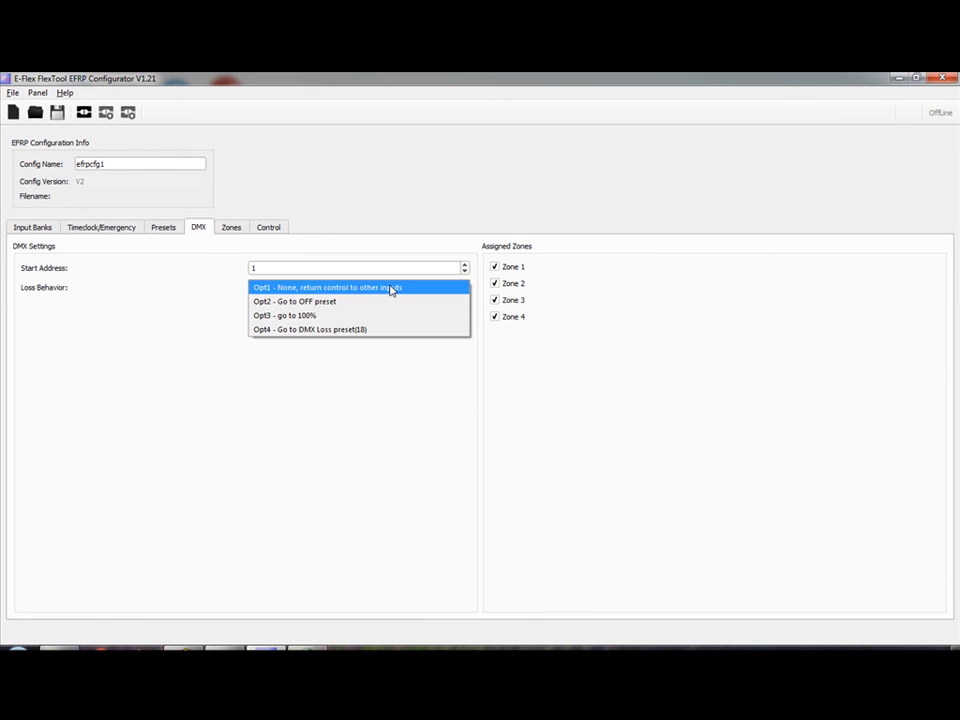
{"action": "left_click", "coordinate": [390, 288]}
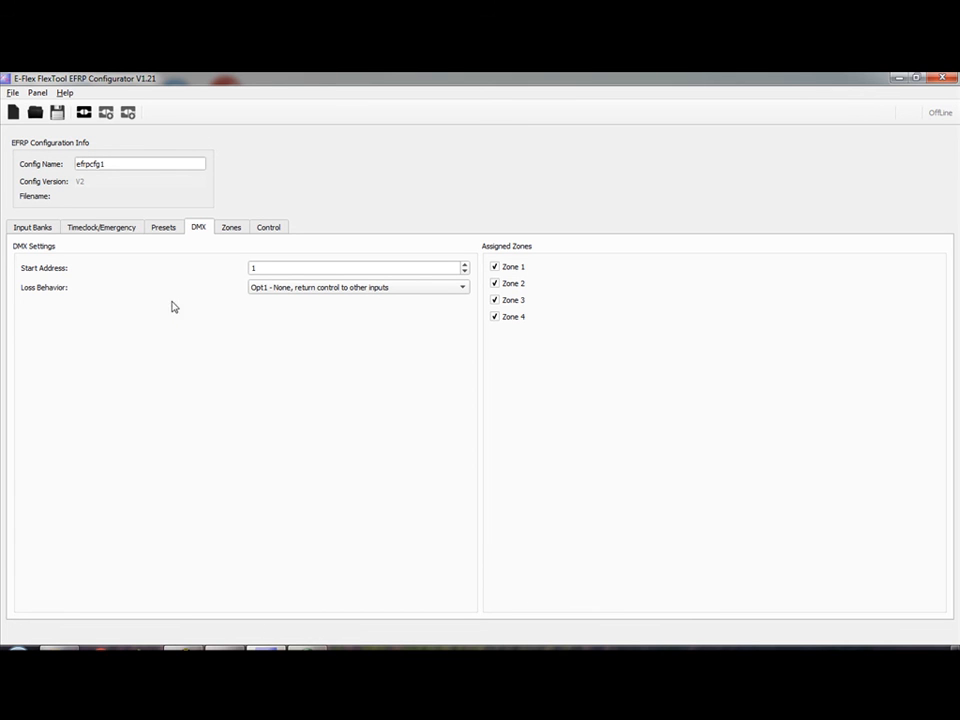
Step: Show the zone table and examine the name library option and load type choices of Zone 1
{"action": "left_click", "coordinate": [229, 232]}
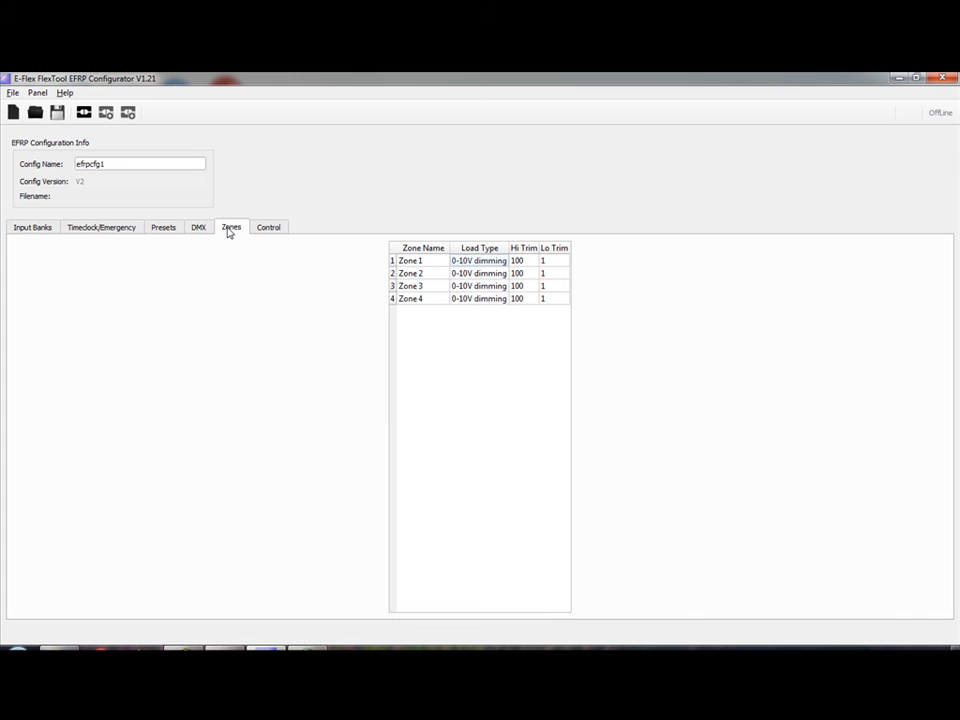
{"action": "left_click", "coordinate": [440, 263]}
{"action": "right_click", "coordinate": [440, 262]}
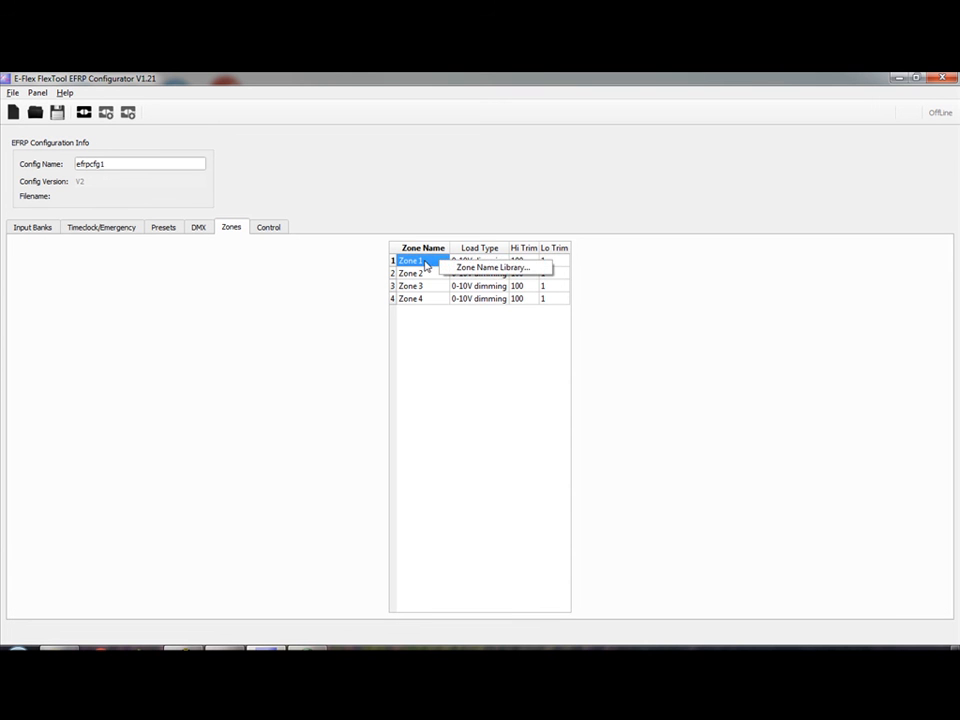
{"action": "left_click", "coordinate": [439, 266]}
{"action": "left_click", "coordinate": [495, 263]}
{"action": "left_click", "coordinate": [500, 263]}
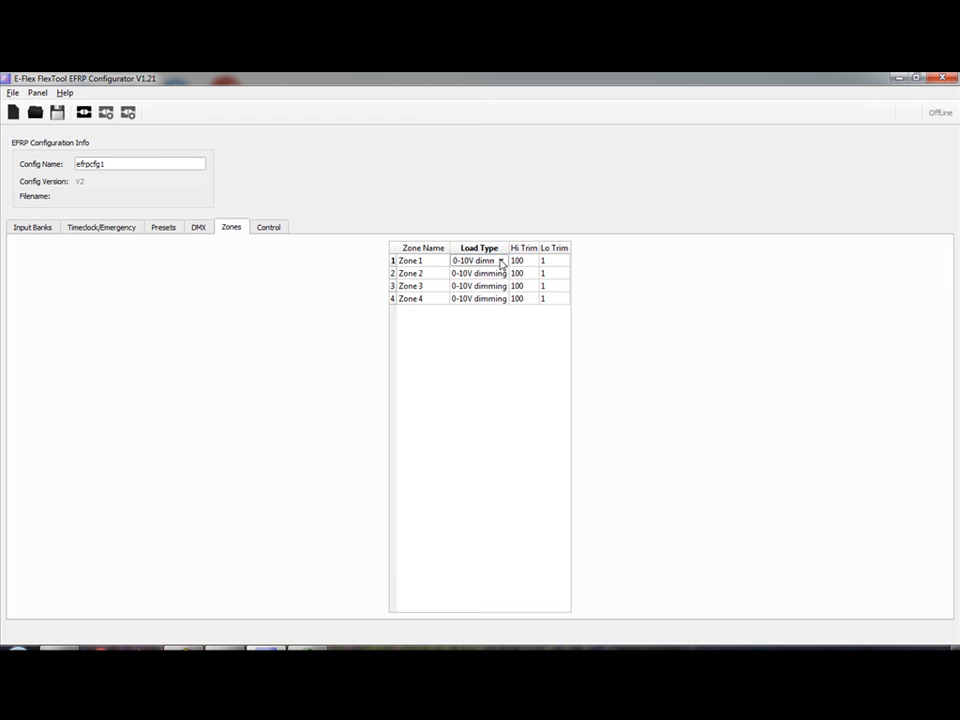
{"action": "left_click", "coordinate": [502, 263]}
{"action": "left_click", "coordinate": [502, 263]}
Step: Examine the ramp test, relay test and daylight zone scale factor controls, and return to the input bank settings
{"action": "left_click", "coordinate": [265, 229]}
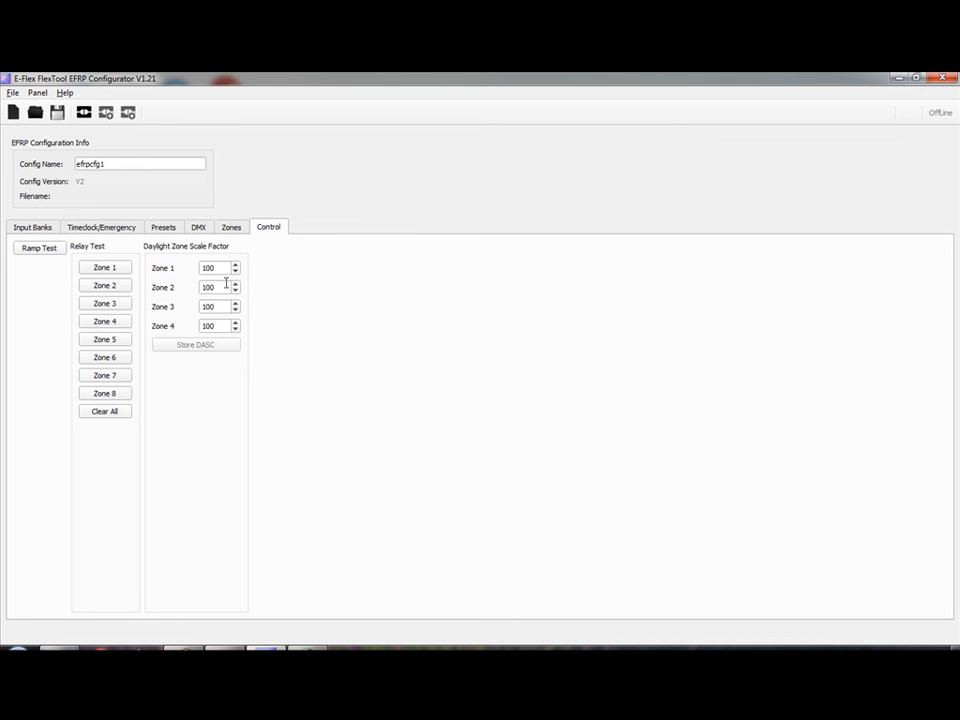
{"action": "left_click", "coordinate": [43, 230]}
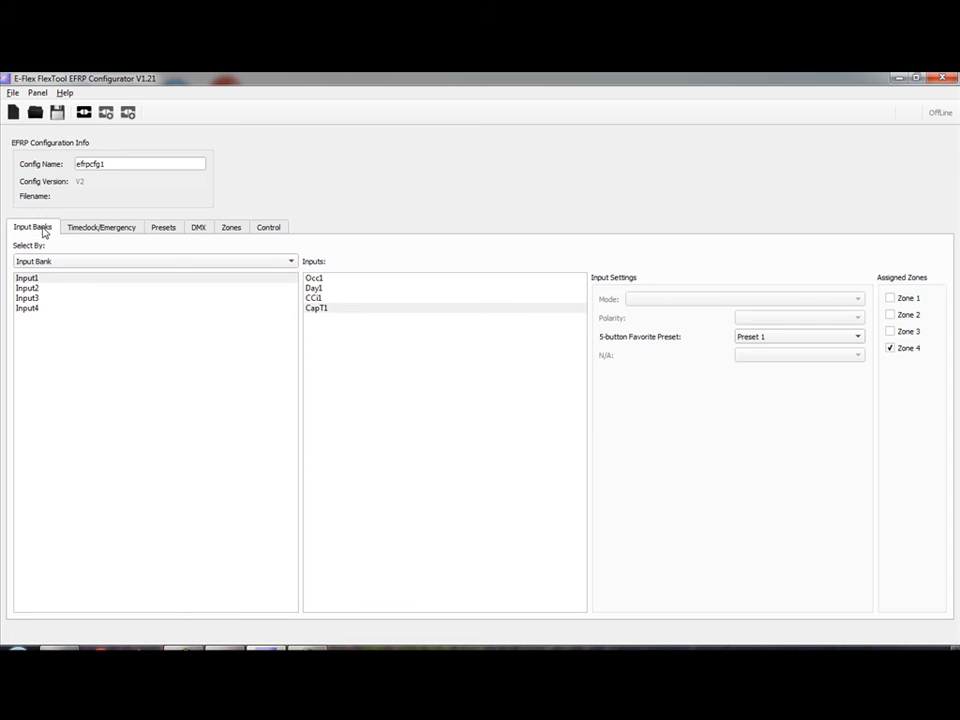